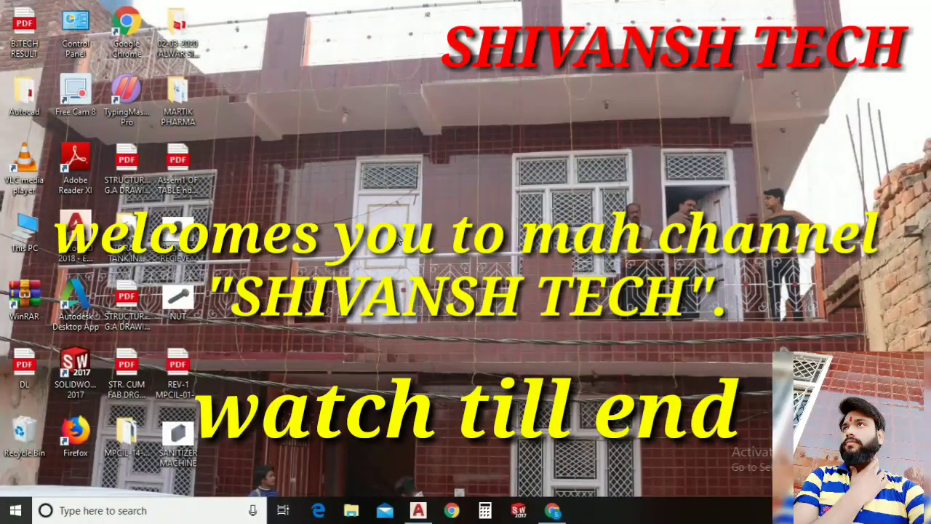
# Bring up File Explorer full screen, then hide it to reveal Peractice drawing.dwg in AutoCAD.
pyautogui.press('super+e')
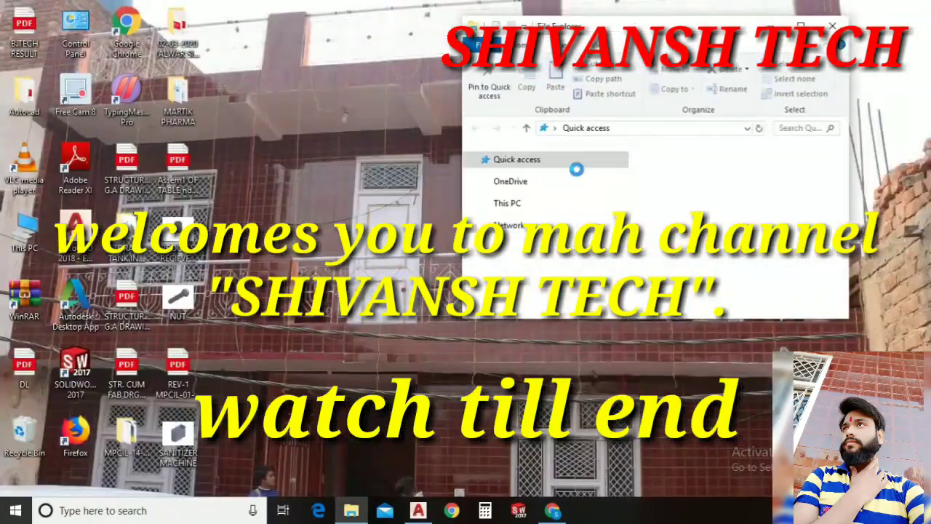
pyautogui.click(613, 121)
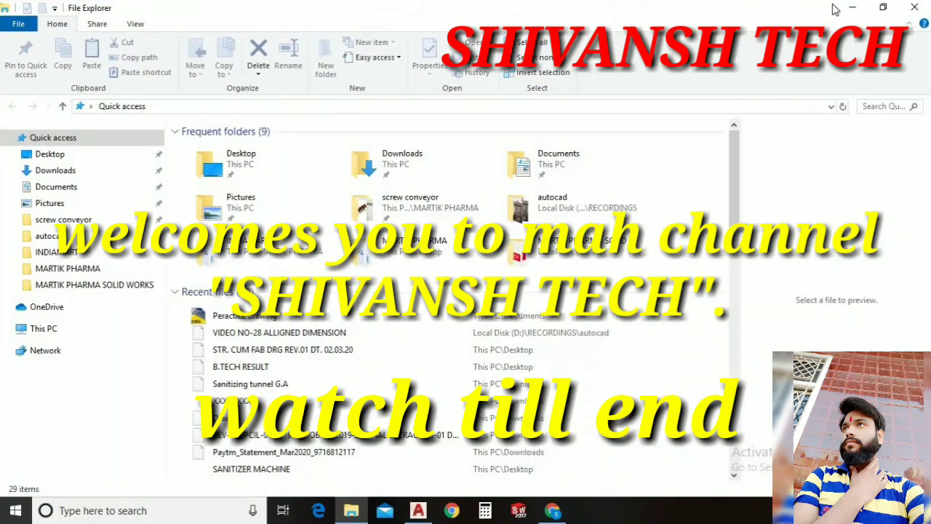
pyautogui.click(850, 5)
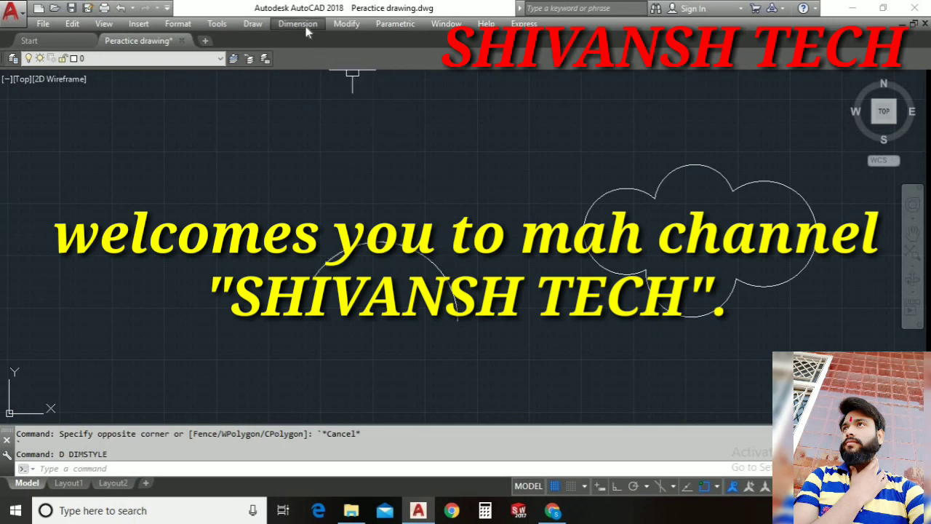
pyautogui.click(298, 24)
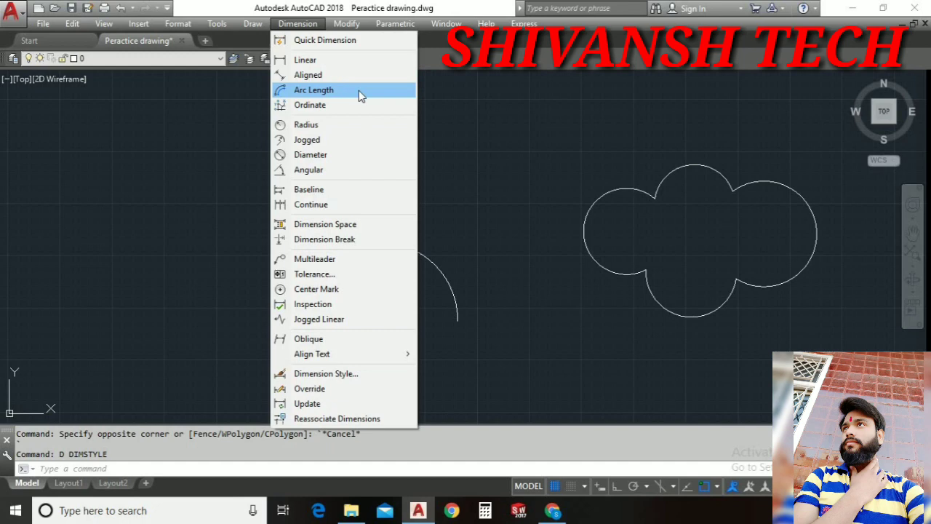
pyautogui.click(463, 106)
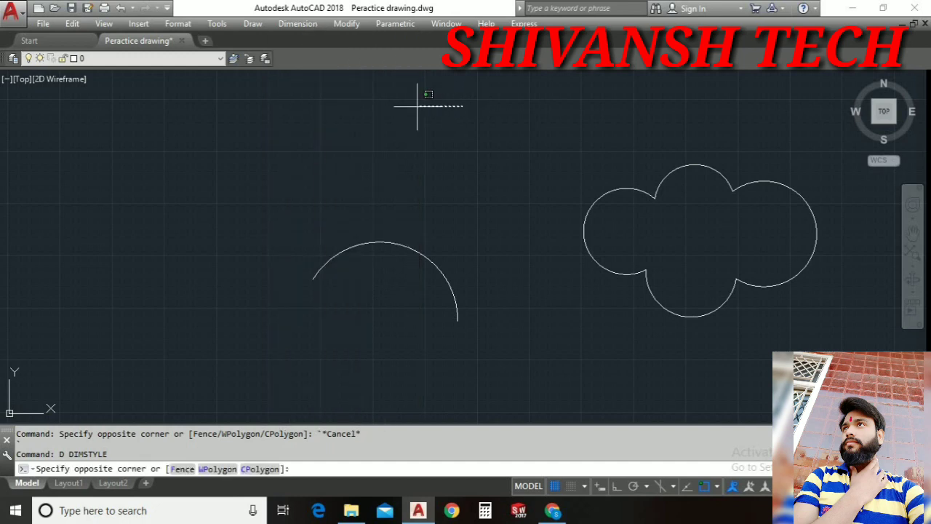
pyautogui.click(417, 106)
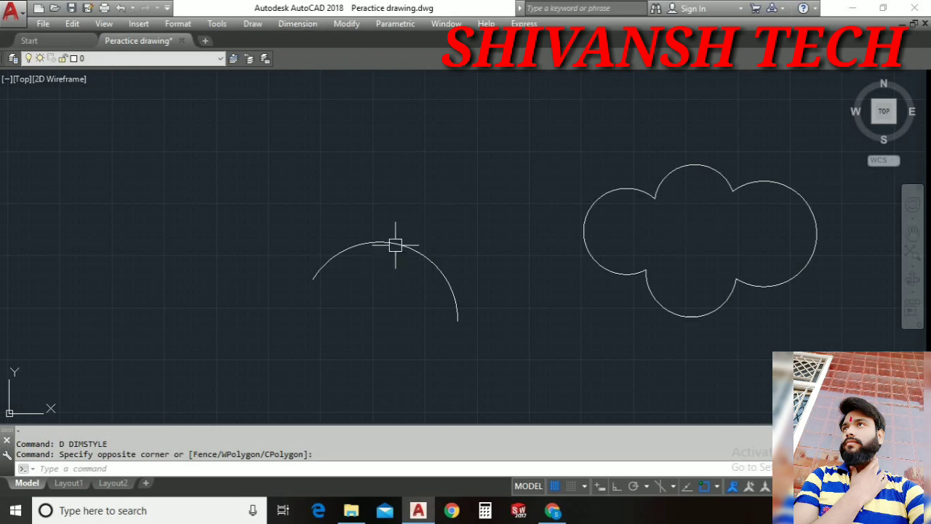
# Add a 243.54 arc length dimension above the lone arc.
pyautogui.click(304, 26)
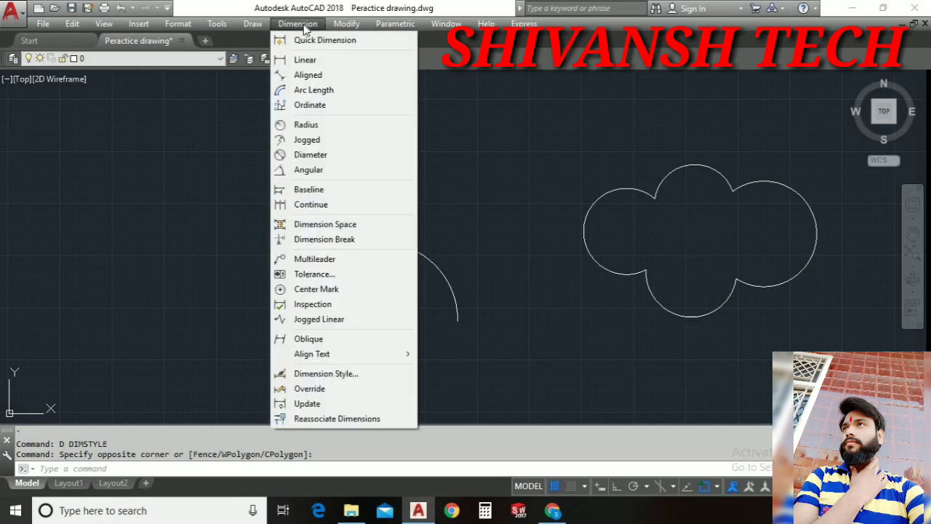
pyautogui.click(501, 245)
pyautogui.click(438, 240)
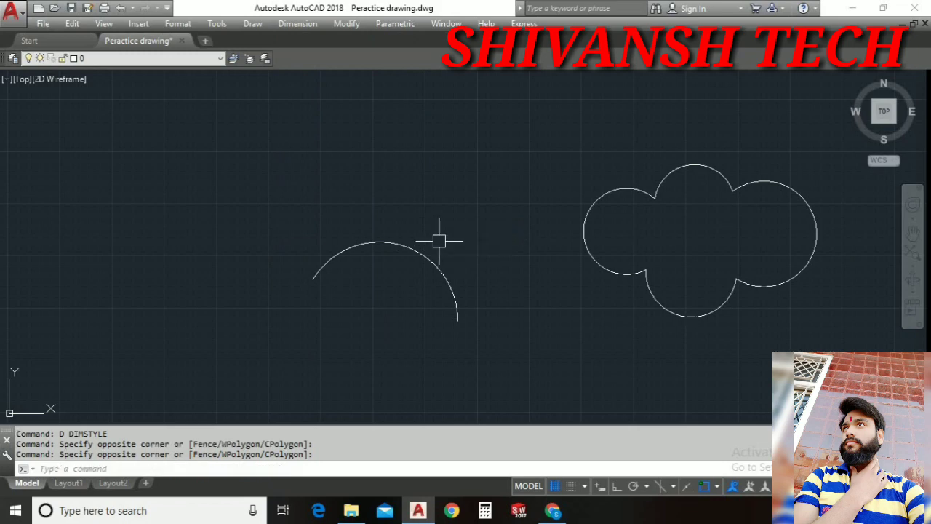
pyautogui.click(317, 28)
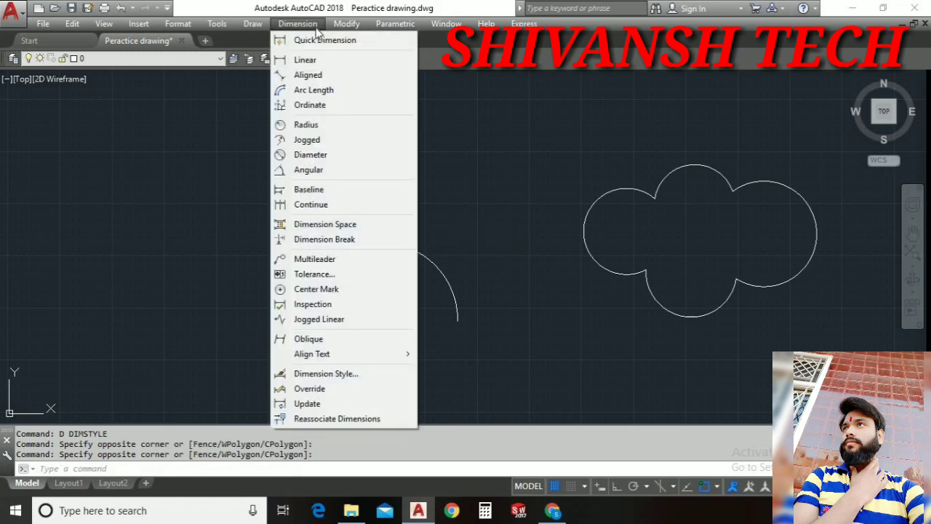
pyautogui.click(338, 89)
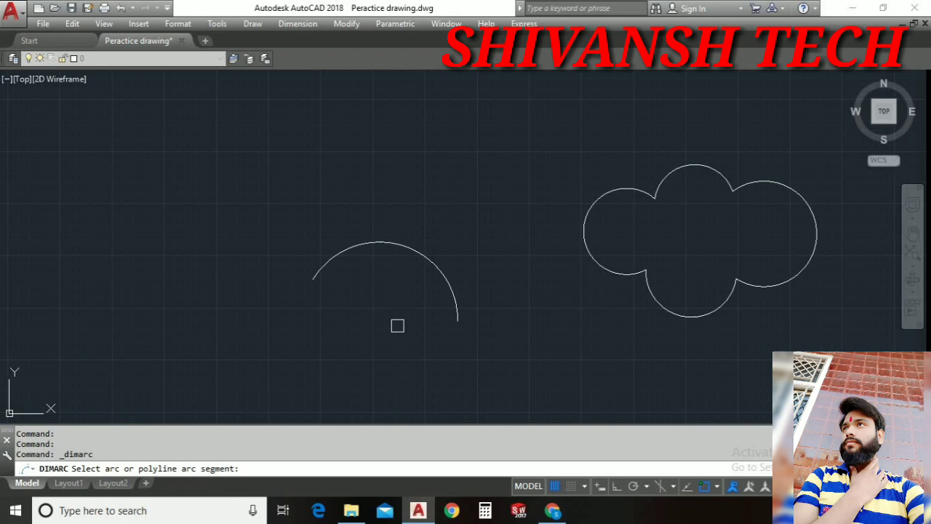
pyautogui.click(407, 244)
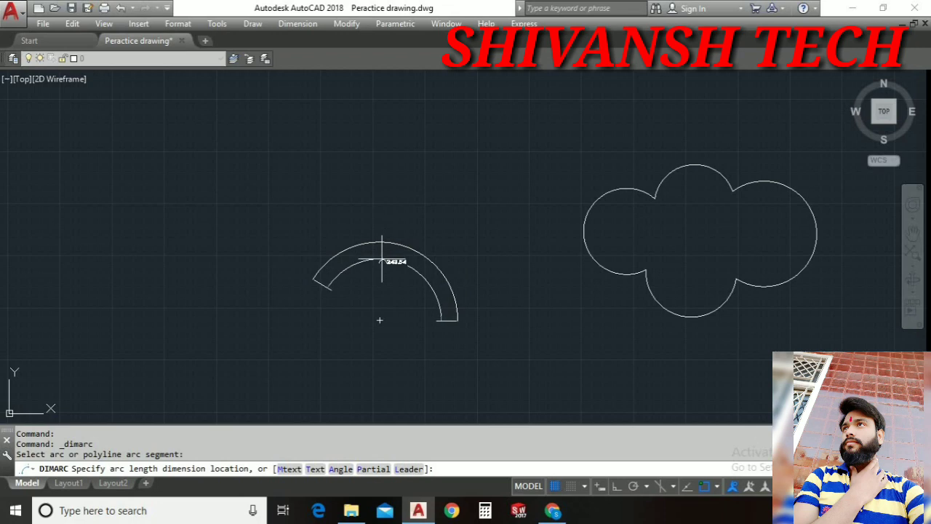
pyautogui.click(382, 260)
# Zoom and pan to recenter the view on the dimensioned arc.
pyautogui.scroll(4, 391, 259)
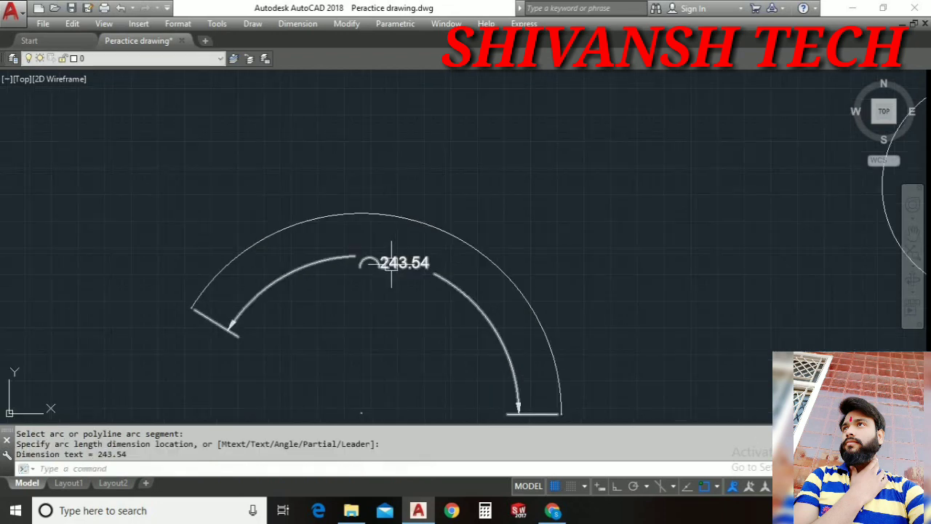
pyautogui.scroll(1, 392, 262)
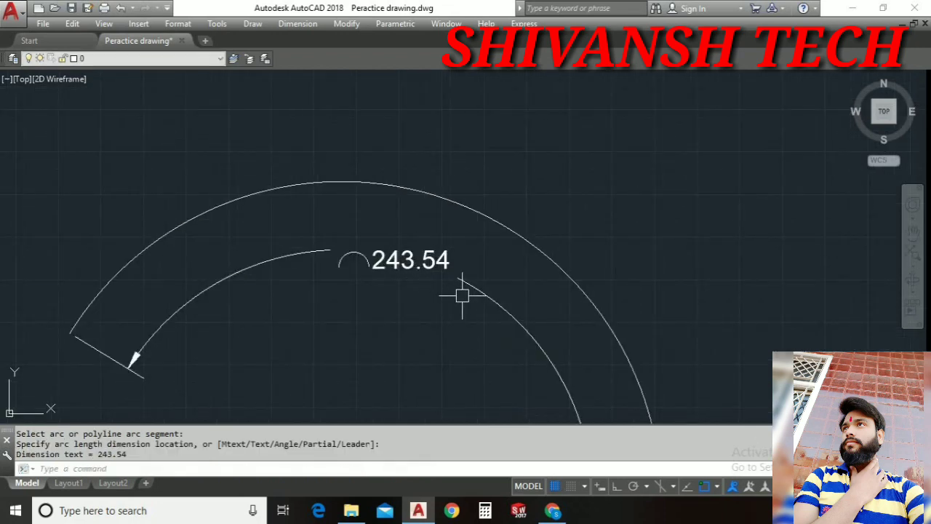
pyautogui.moveTo(463, 296); pyautogui.dragTo(442, 253, button='middle')
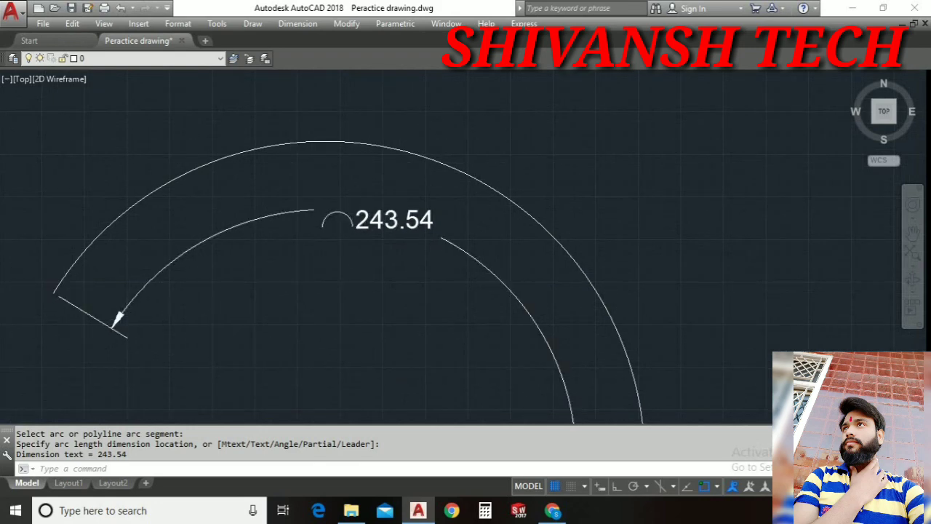
pyautogui.scroll(-5, 247, 356)
pyautogui.scroll(4, 277, 344)
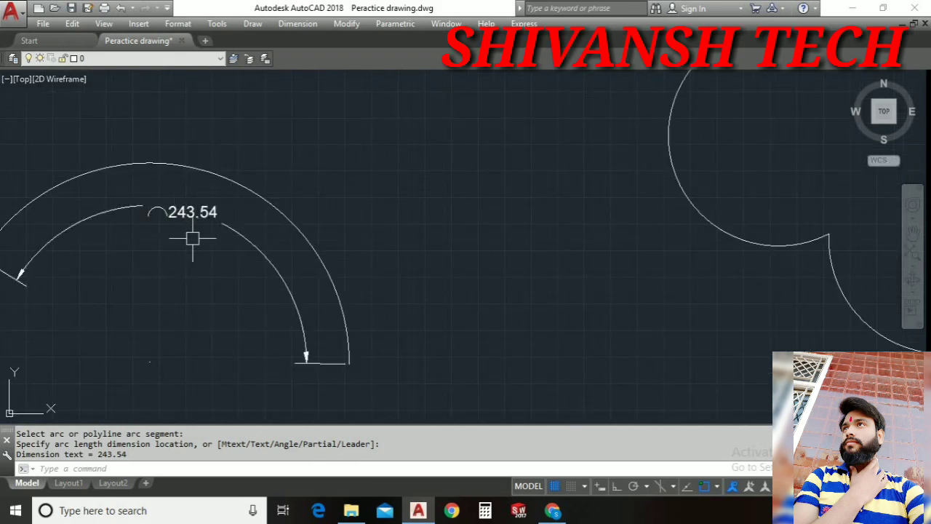
pyautogui.moveTo(193, 238)
pyautogui.mouseDown(button='middle')
pyautogui.moveTo(243, 247)
pyautogui.moveTo(355, 237)
pyautogui.moveTo(387, 208)
pyautogui.moveTo(445, 229)
pyautogui.mouseUp(button='middle')
pyautogui.scroll(-2, 397, 193)
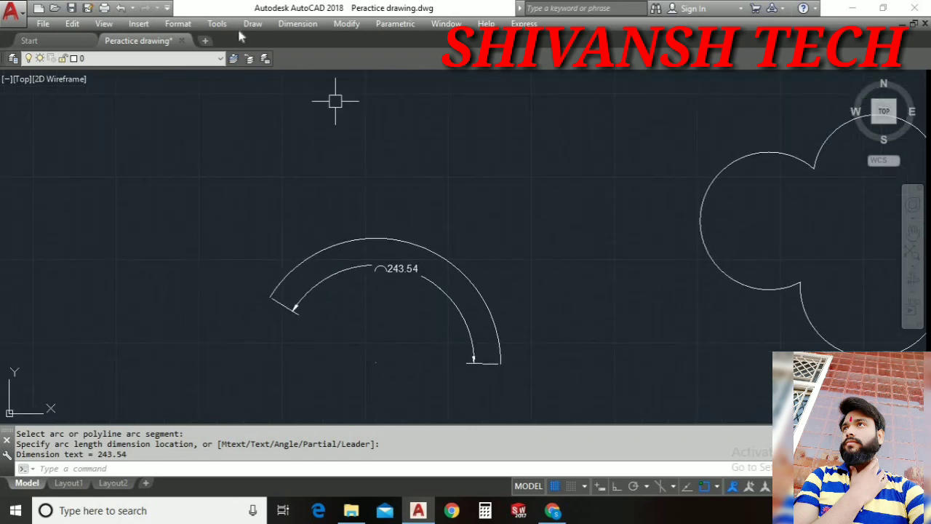
# Draw a Start, Center, End arc to the left of the 243.54 arc.
pyautogui.click(252, 24)
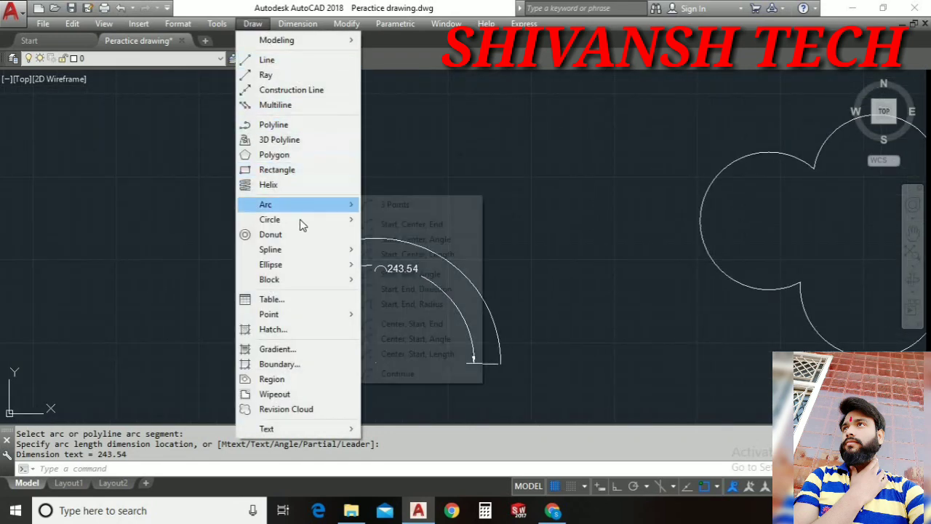
pyautogui.click(411, 224)
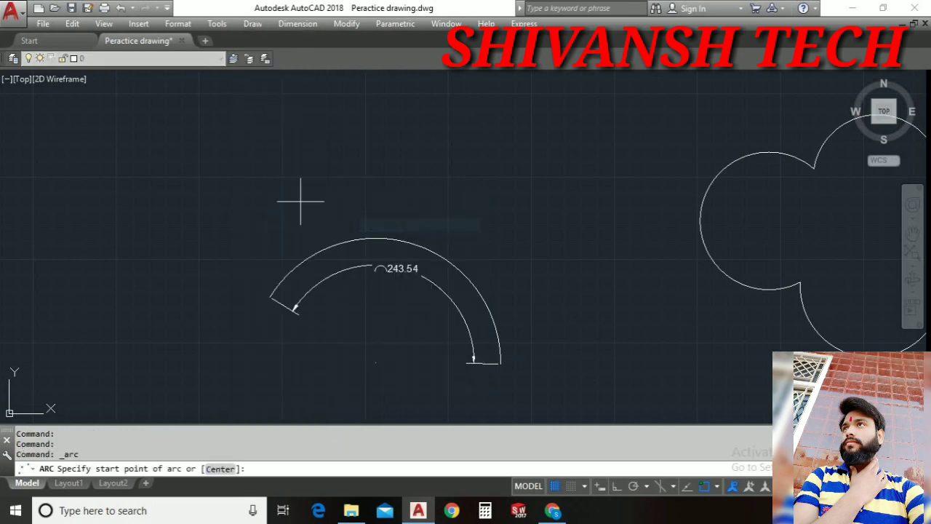
pyautogui.scroll(-4, 166, 213)
pyautogui.moveTo(167, 214); pyautogui.dragTo(232, 218, button='middle')
pyautogui.scroll(2, 196, 229)
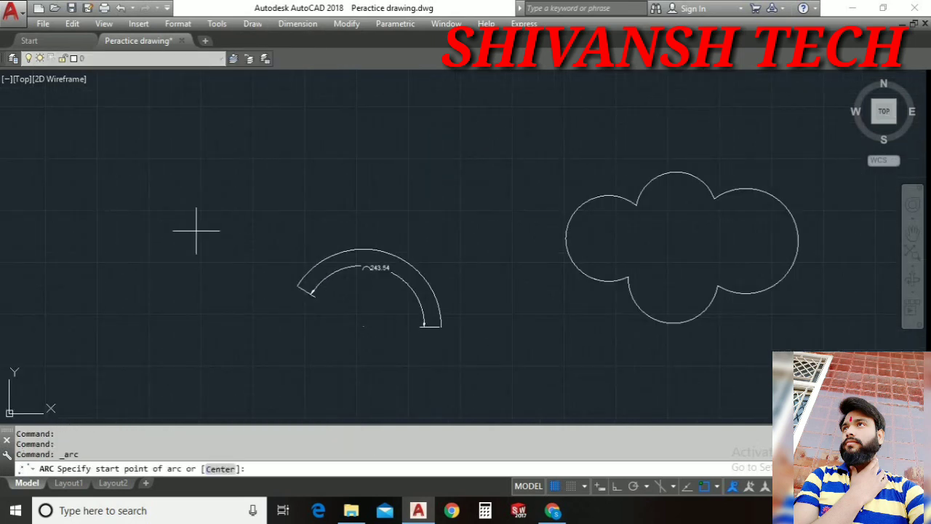
pyautogui.click(171, 203)
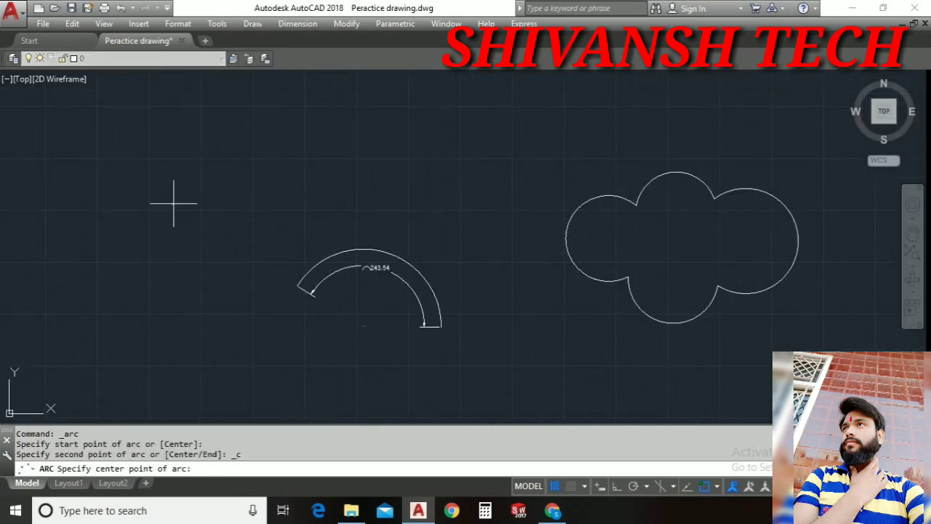
pyautogui.click(270, 203)
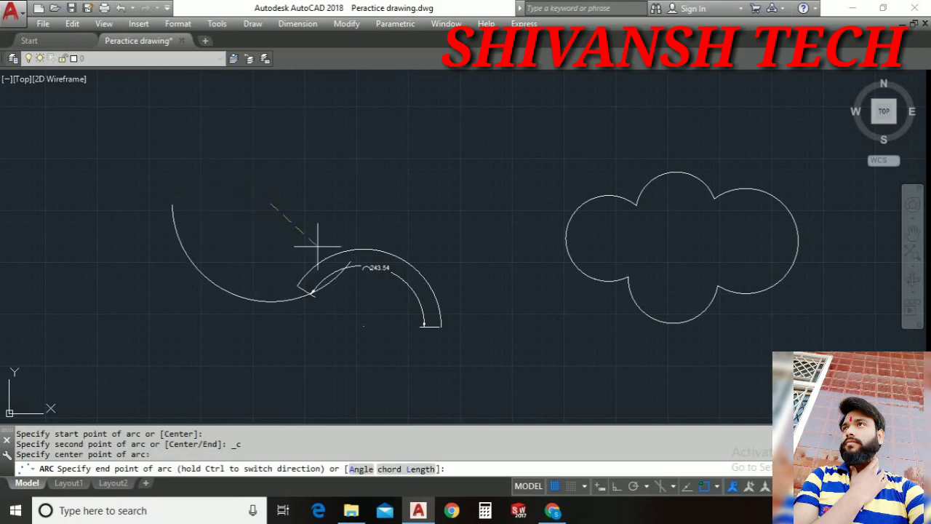
pyautogui.click(244, 247)
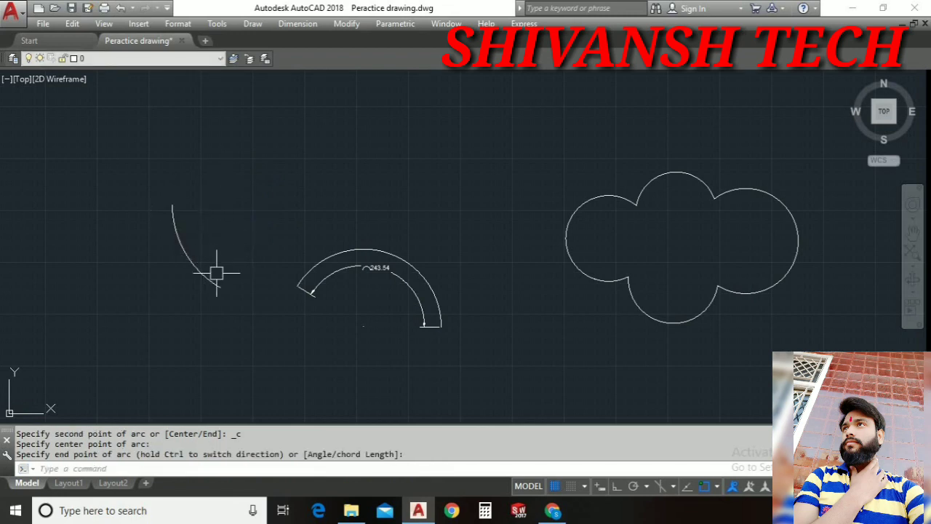
# Label the new left arc with its 120.27 arc length dimension.
pyautogui.click(315, 29)
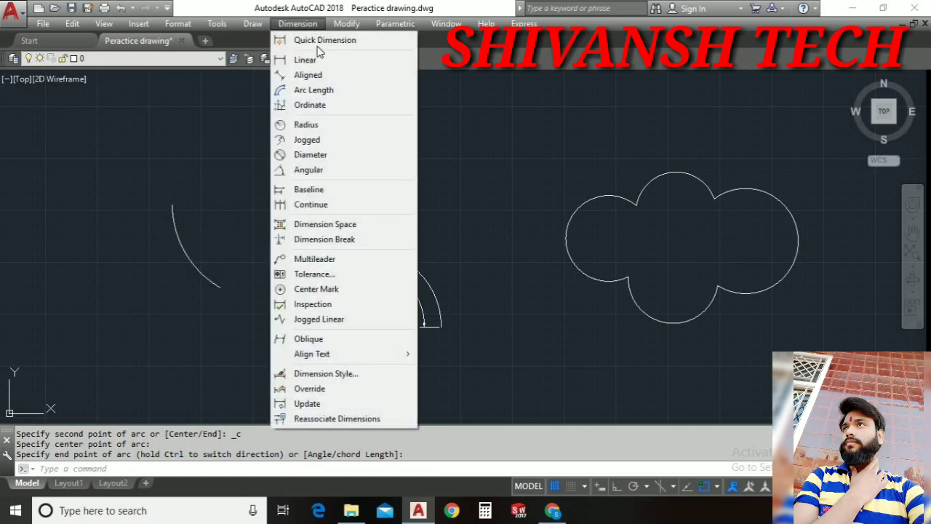
pyautogui.click(332, 90)
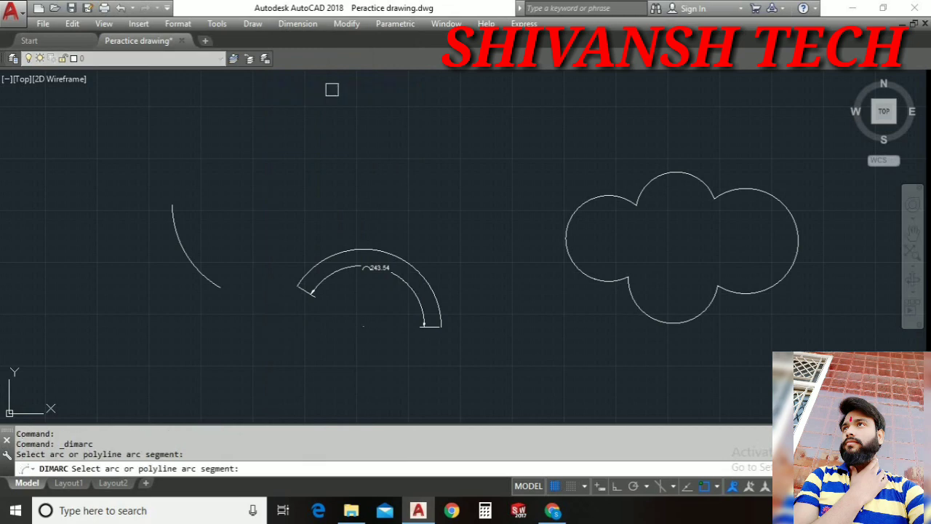
pyautogui.click(182, 235)
pyautogui.click(185, 252)
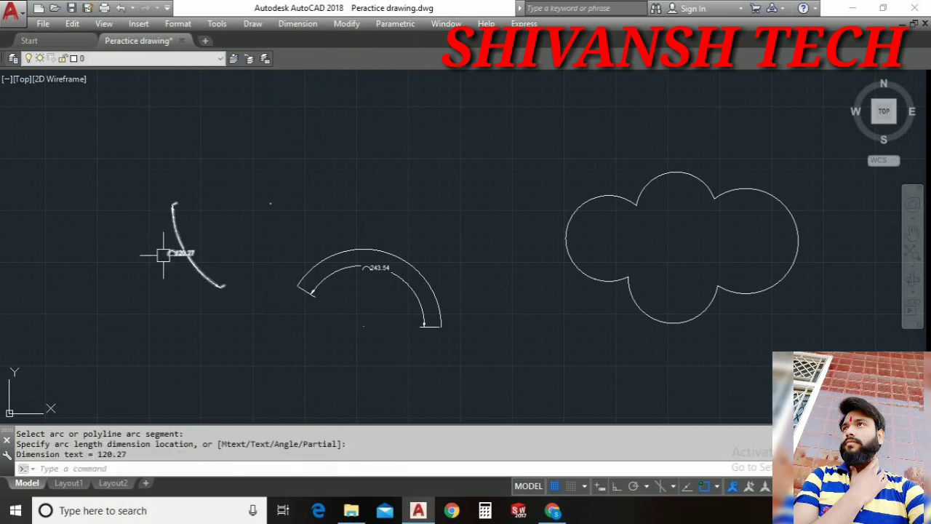
# Stretch the small arc from its midpoint grip, leaving its top endpoint in place.
pyautogui.scroll(4, 174, 248)
pyautogui.scroll(4, 201, 263)
pyautogui.click(176, 252)
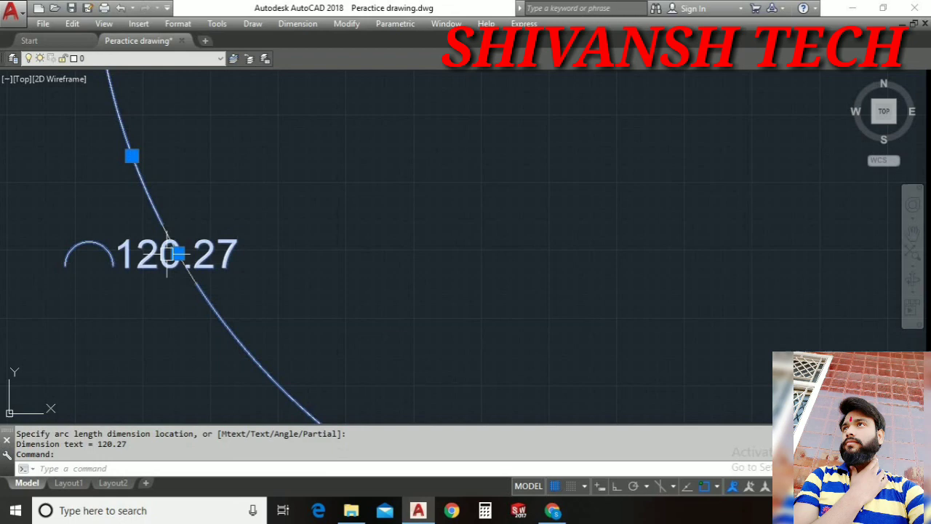
pyautogui.click(177, 252)
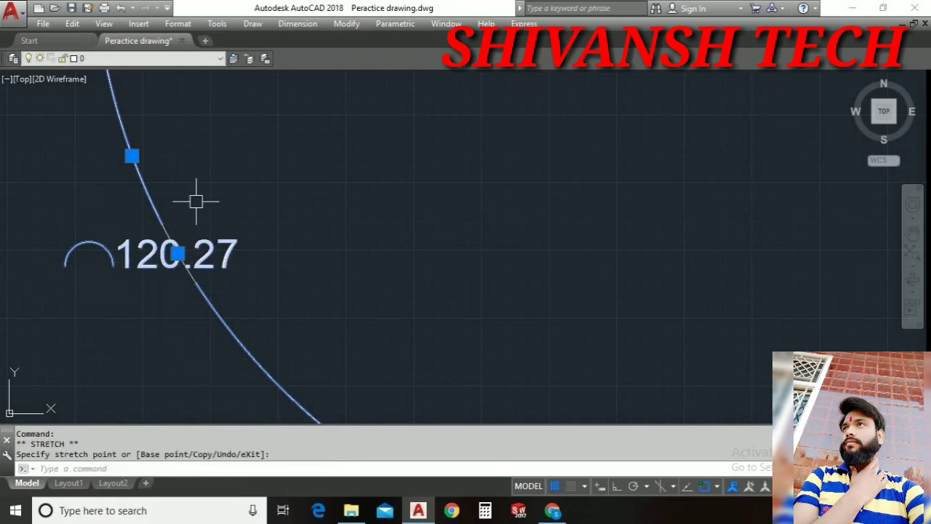
pyautogui.scroll(-4, 154, 212)
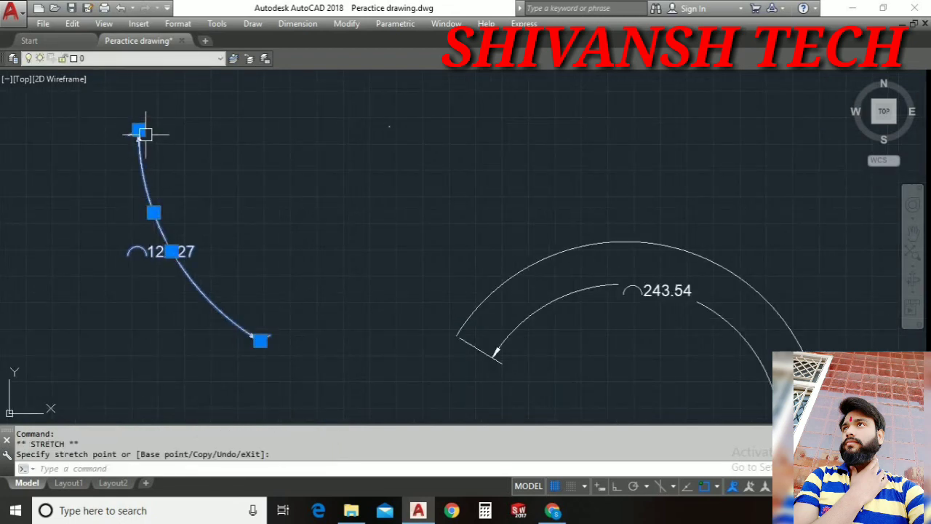
pyautogui.click(139, 131)
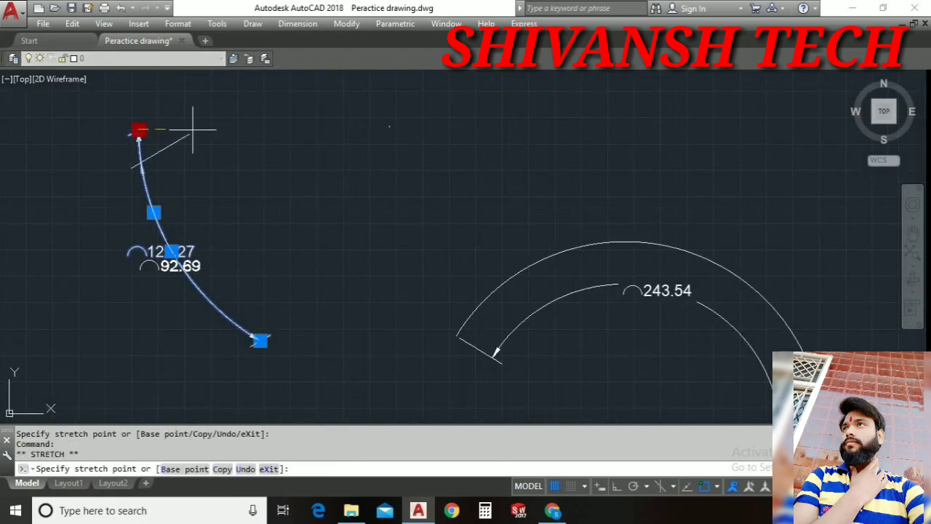
pyautogui.click(139, 130)
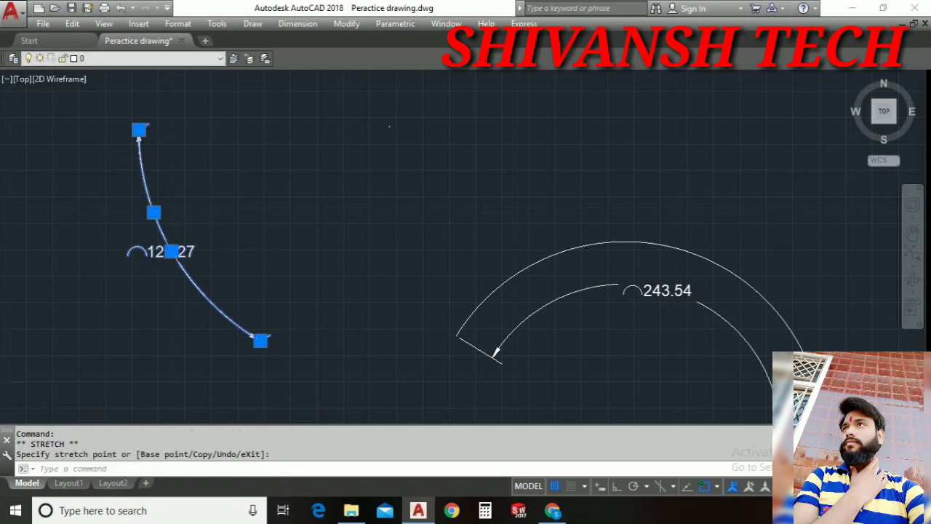
pyautogui.moveTo(252, 213)
pyautogui.mouseDown(button='middle')
pyautogui.moveTo(284, 203)
pyautogui.moveTo(156, 223)
pyautogui.mouseUp(button='middle')
# Zoom and pan so the four-lobed cloud outline is centred and fills the view.
pyautogui.scroll(-3, 312, 228)
pyautogui.moveTo(312, 229); pyautogui.dragTo(293, 230, button='middle')
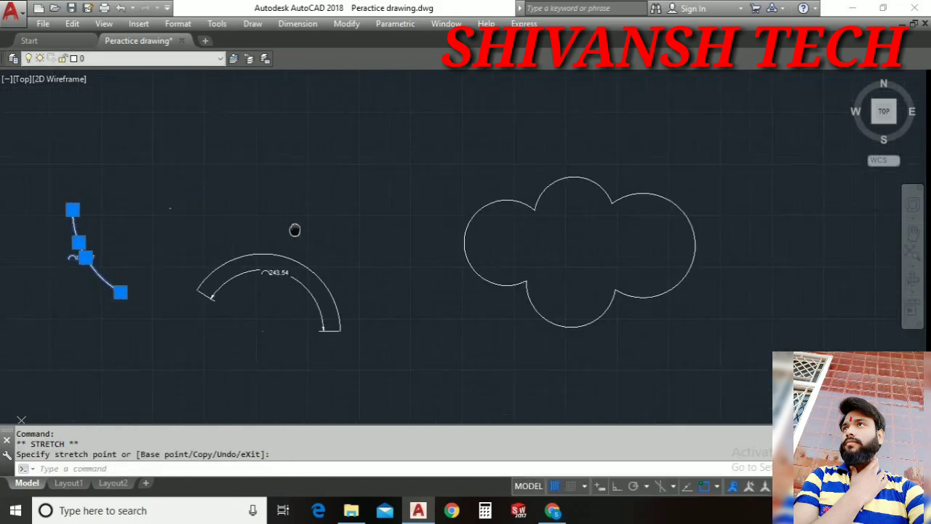
pyautogui.scroll(1, 293, 231)
pyautogui.scroll(2, 407, 175)
pyautogui.scroll(1, 415, 152)
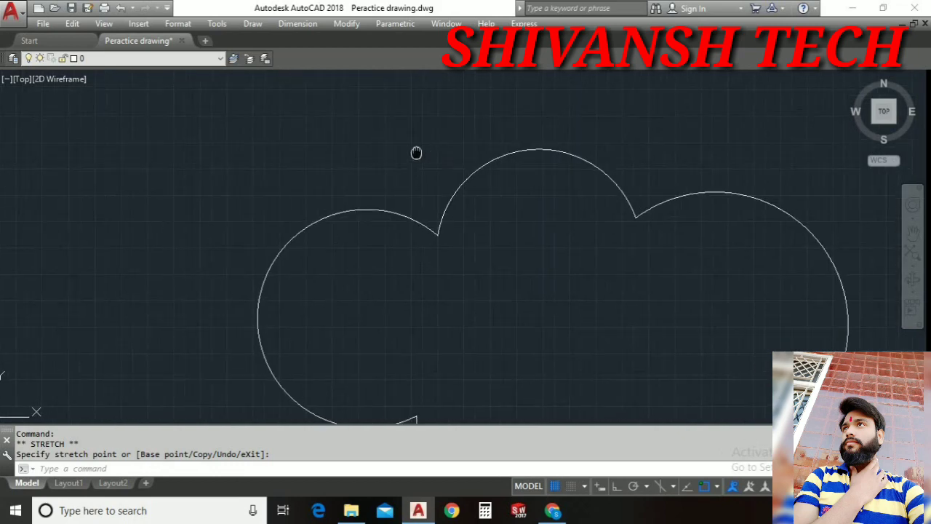
pyautogui.moveTo(416, 152); pyautogui.dragTo(345, 110, button='middle')
pyautogui.scroll(-2, 345, 110)
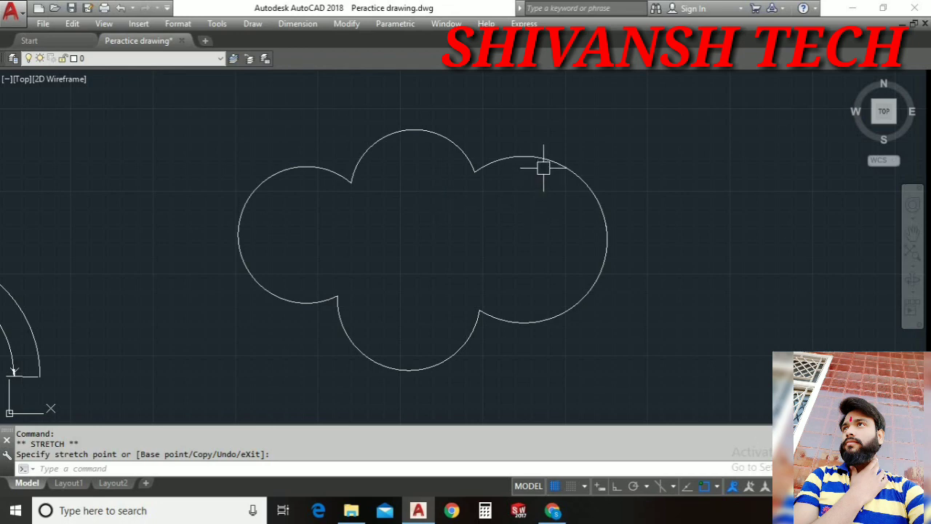
# Start the DIMARC arc length command from the command line.
pyautogui.click(317, 24)
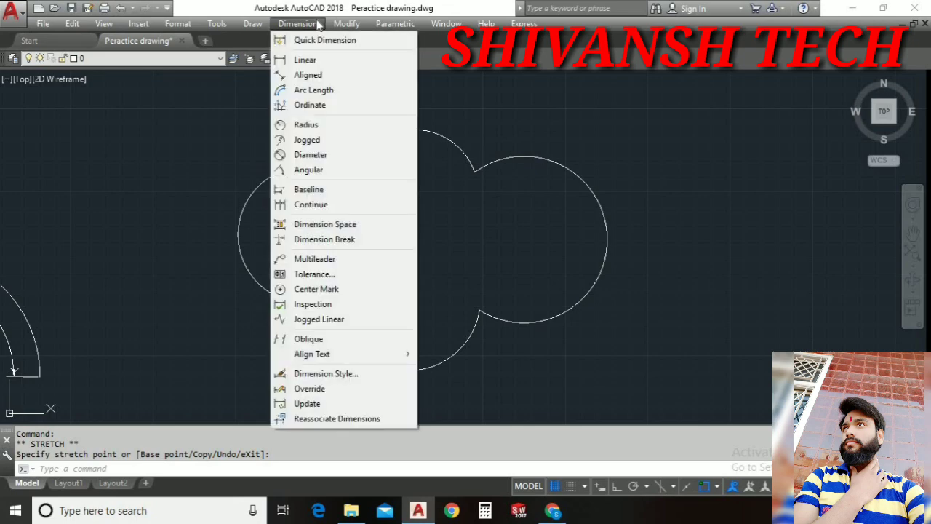
pyautogui.click(317, 24)
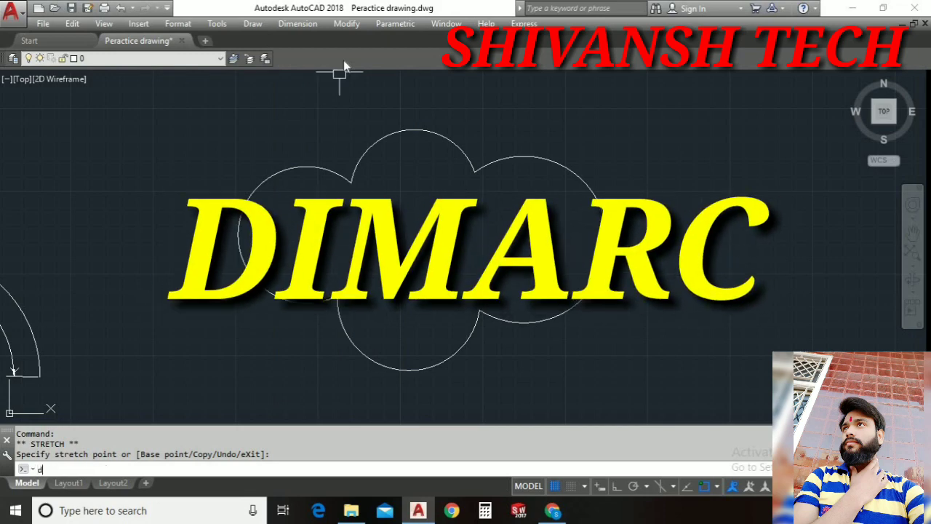
pyautogui.write('DIM')
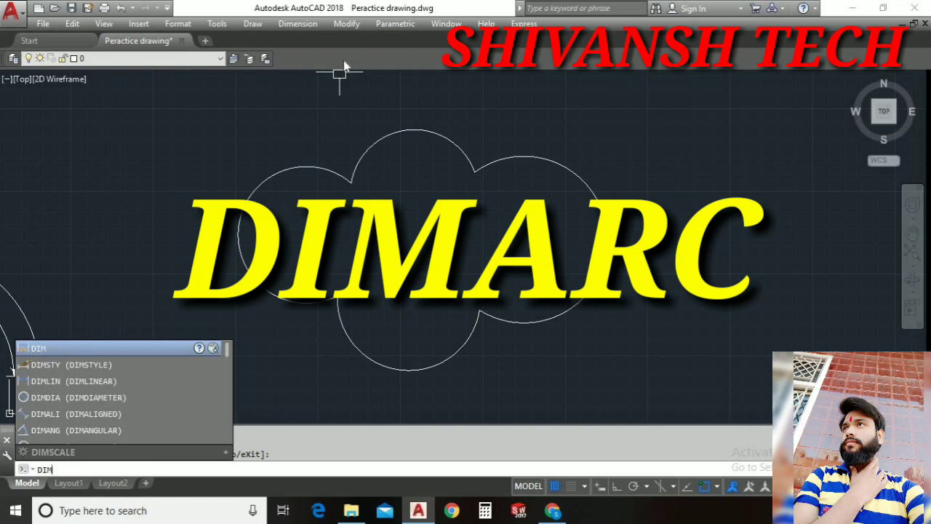
pyautogui.write('a')
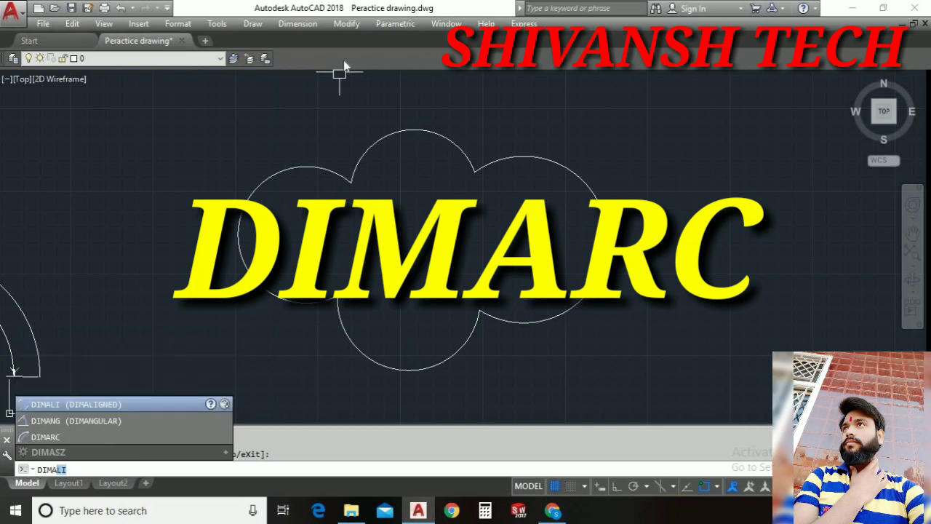
pyautogui.write('r')
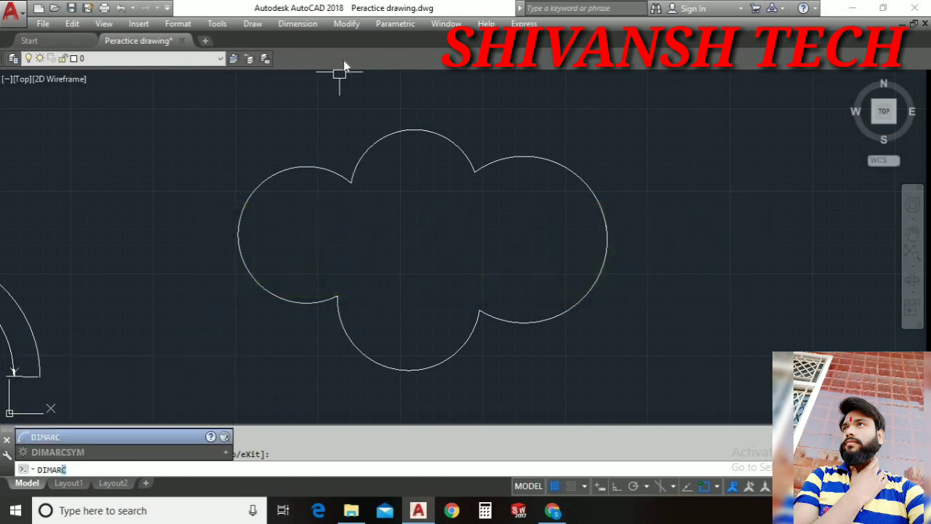
pyautogui.press('Return')
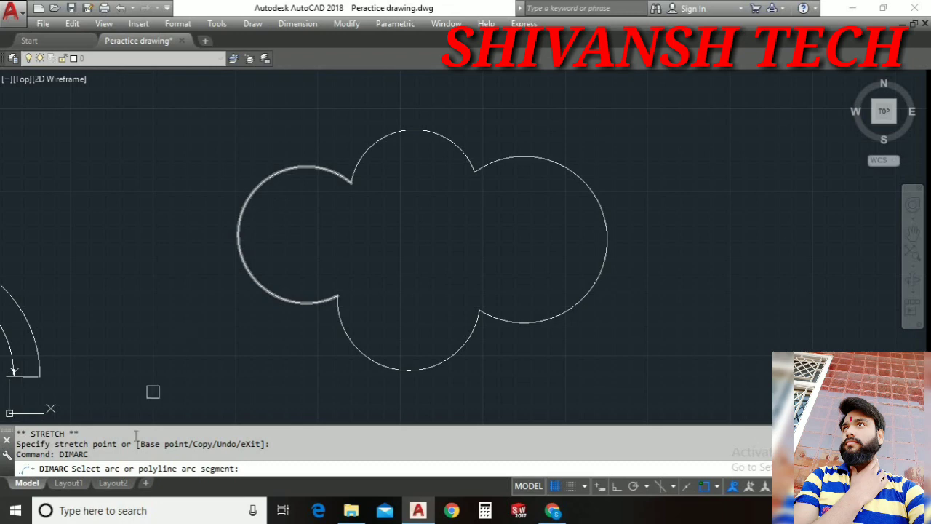
# Dimension the cloud's left arc at 223.84, placing the label inside the arc.
pyautogui.click(263, 181)
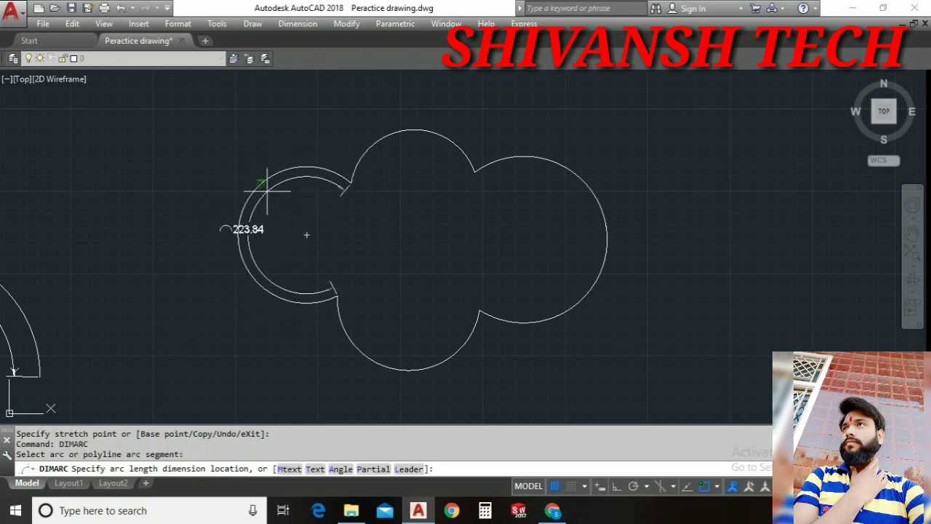
pyautogui.click(299, 203)
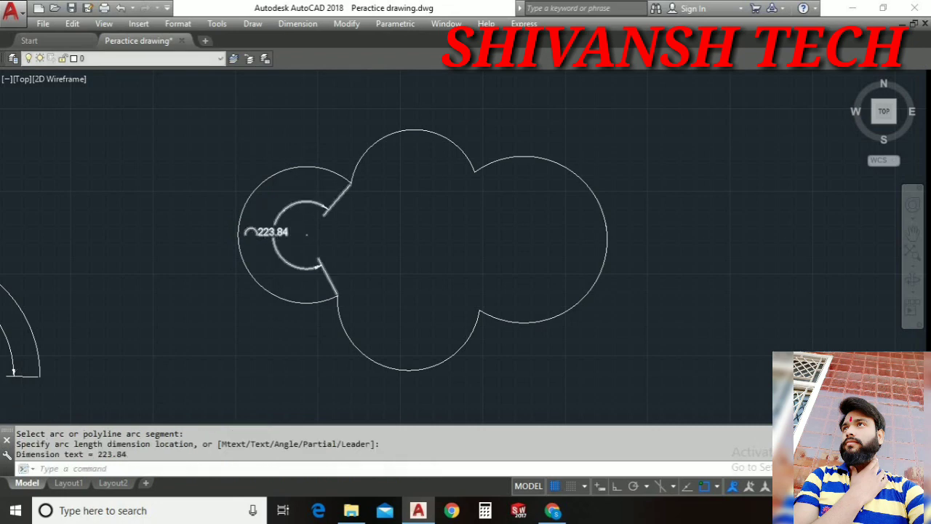
pyautogui.scroll(4, 272, 240)
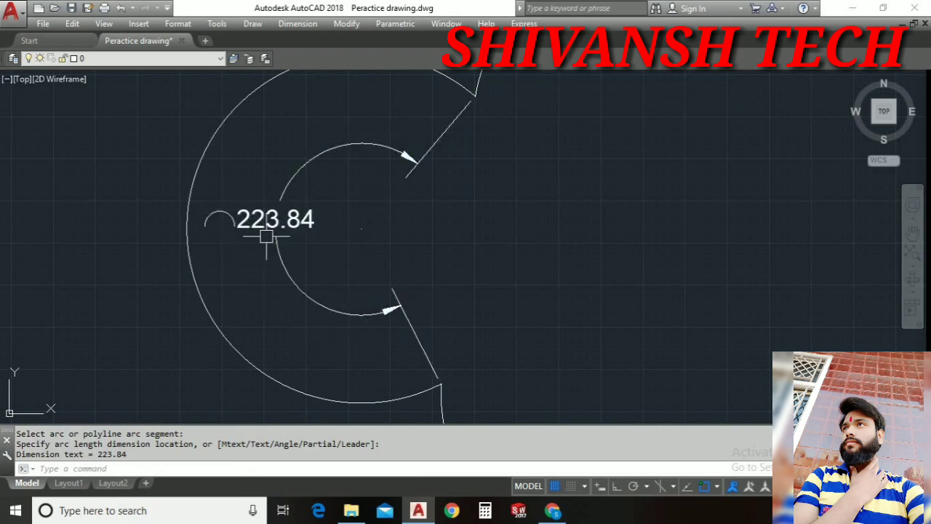
pyautogui.scroll(-4, 434, 233)
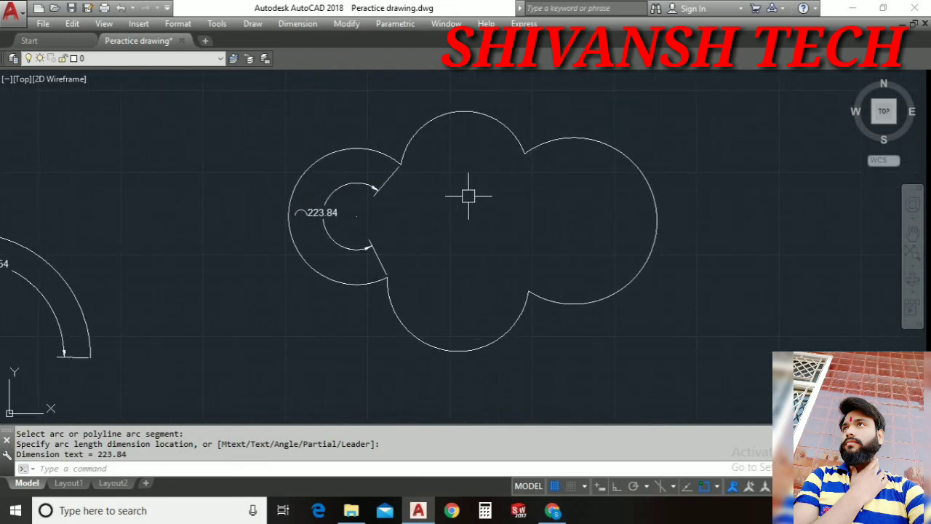
# Add arc length dimensions of 128.15 to the top arc and 274.59 to the right arc.
pyautogui.press('Return')
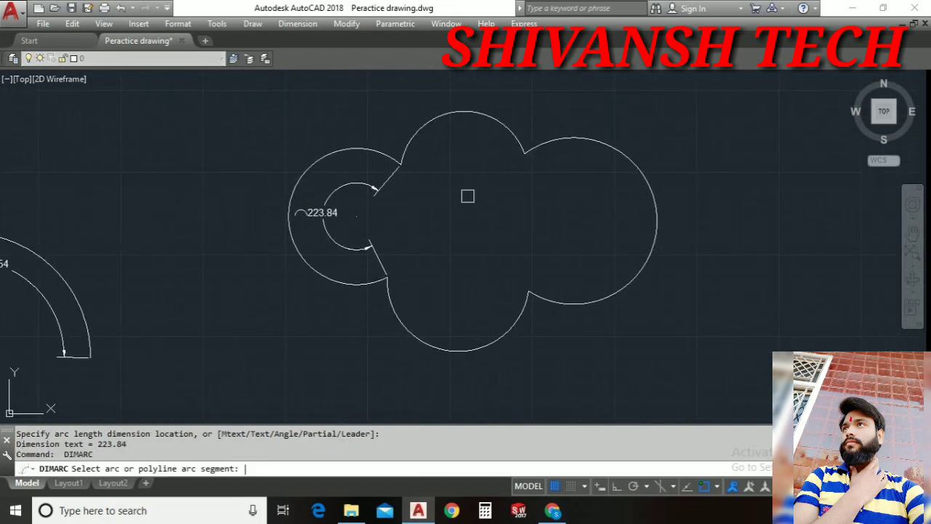
pyautogui.click(461, 115)
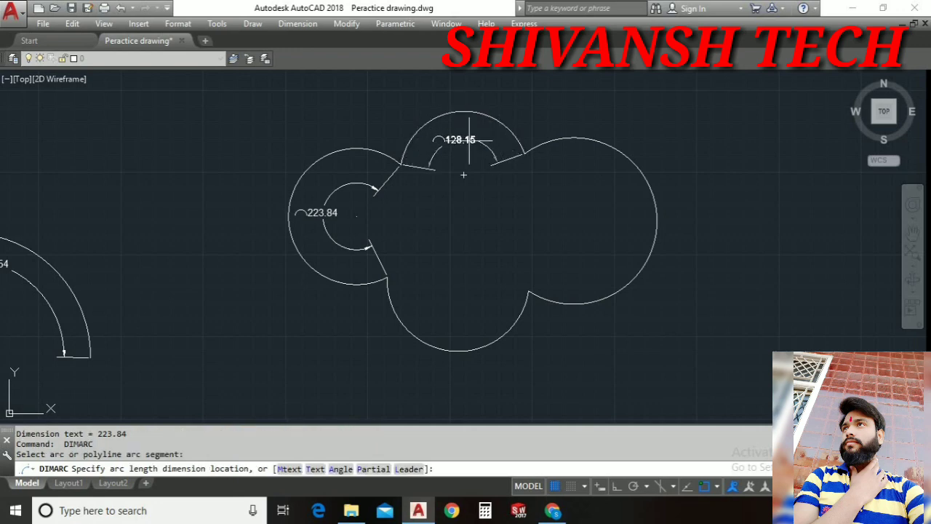
pyautogui.click(470, 141)
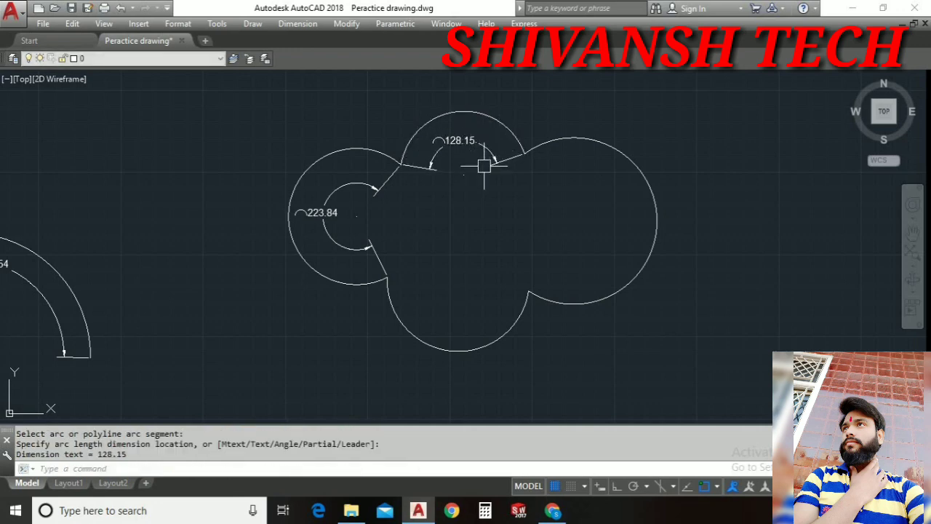
pyautogui.press('Return')
pyautogui.click(623, 162)
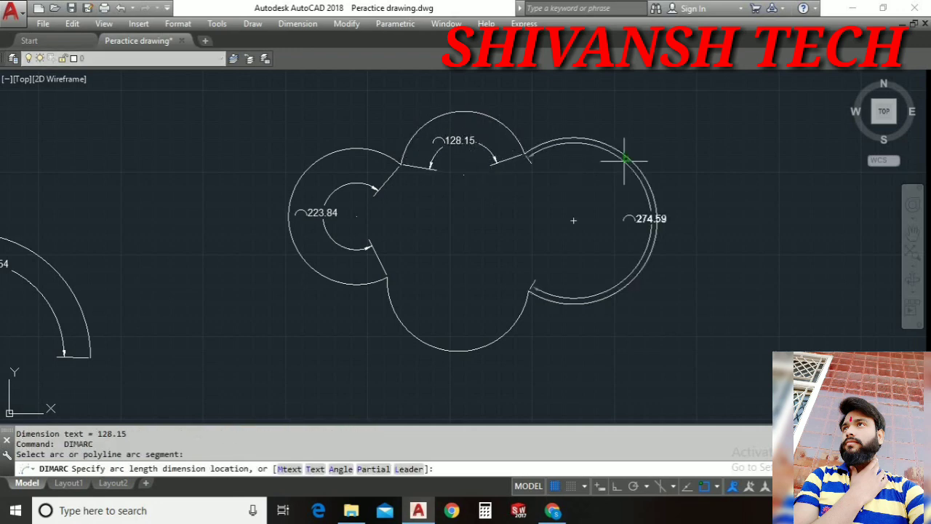
pyautogui.click(603, 187)
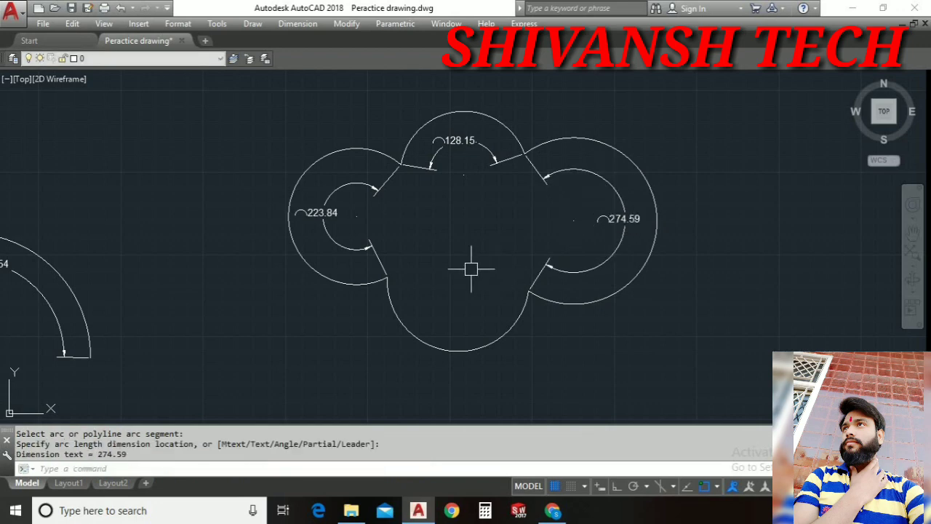
# Run DIMARC again and label the bottom arc 163.91, placed above the arc.
pyautogui.write('imarc')
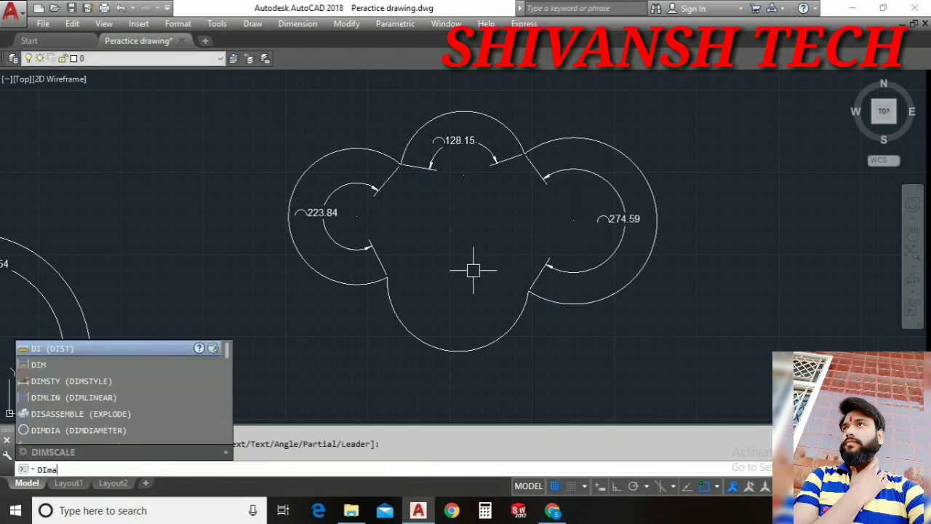
pyautogui.press('Return')
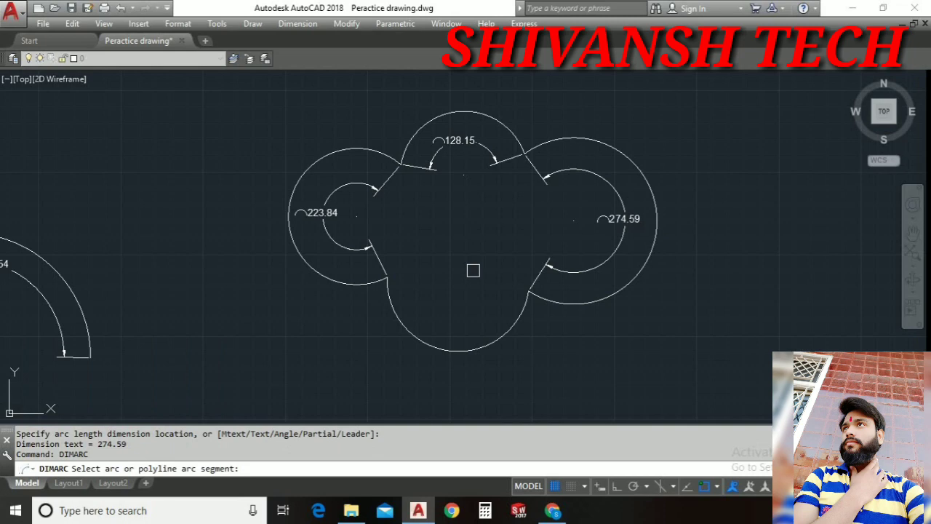
pyautogui.click(429, 335)
pyautogui.click(444, 314)
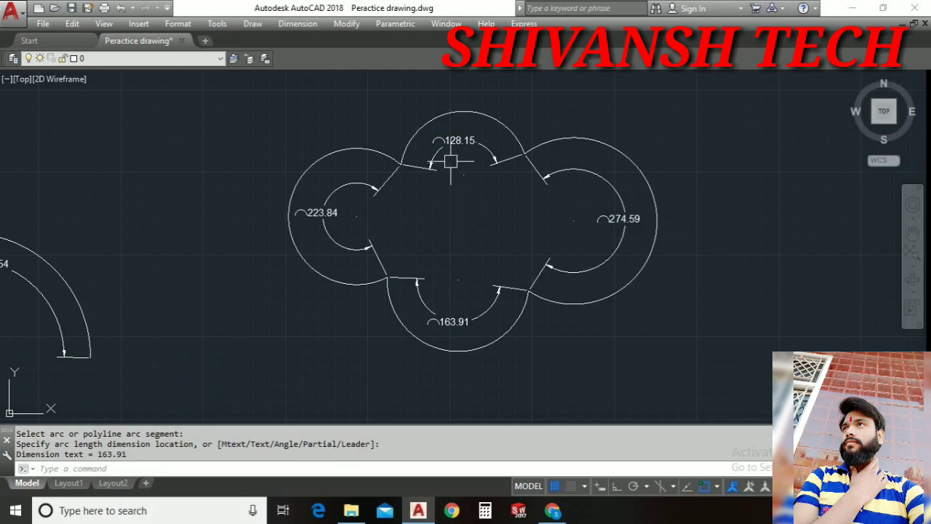
pyautogui.scroll(2, 376, 216)
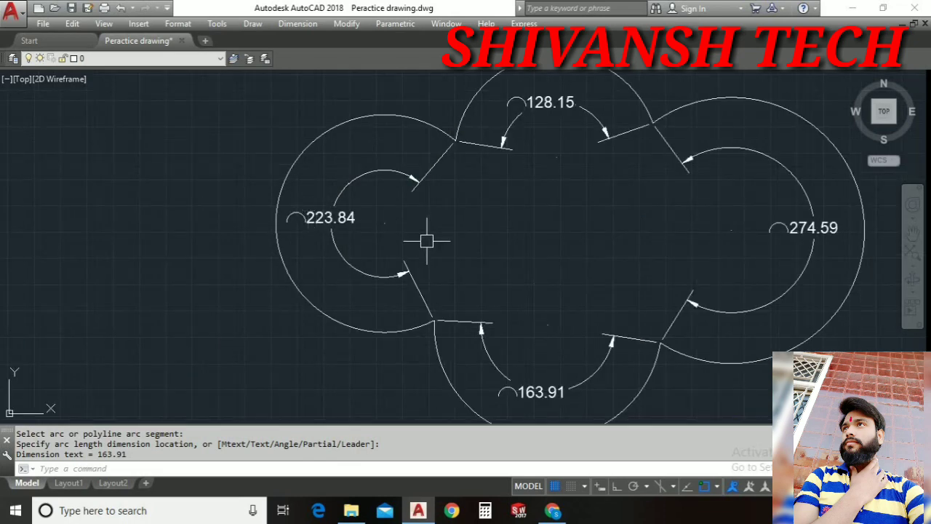
pyautogui.moveTo(427, 241)
pyautogui.mouseDown(button='middle')
pyautogui.moveTo(401, 248)
pyautogui.moveTo(339, 219)
pyautogui.mouseUp(button='middle')
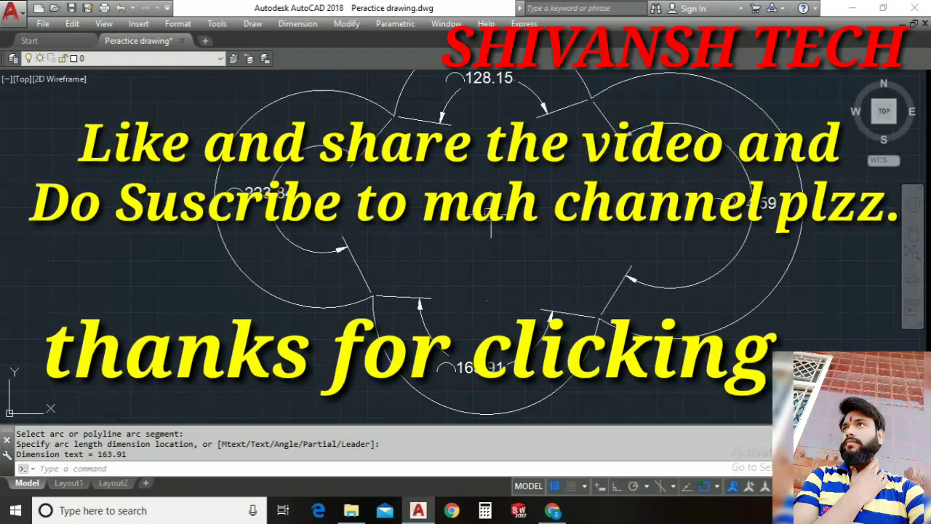